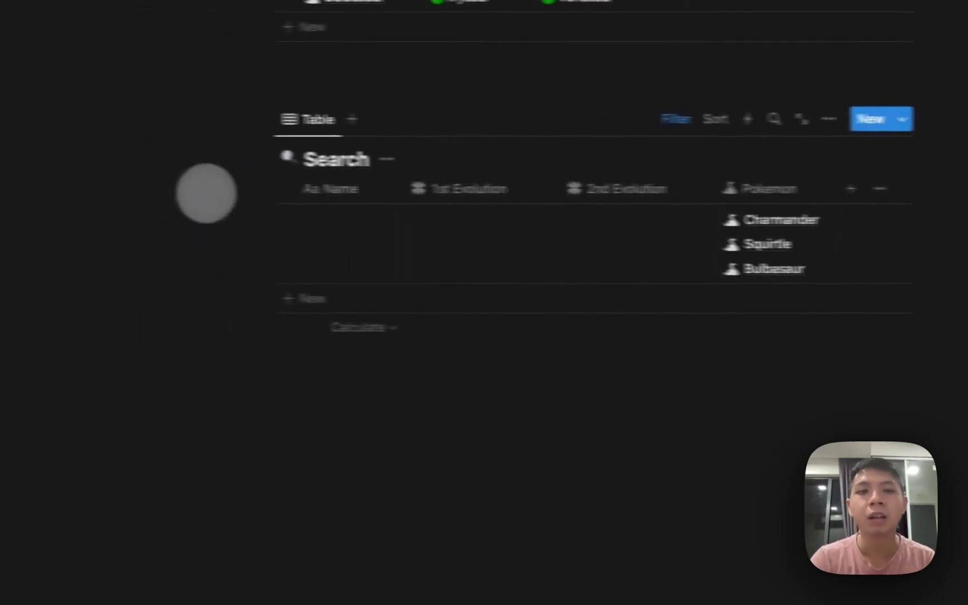
Step: Enter Squirtle as the Search row's Name, then replace it with Bulbasaur
{"action": "left_click", "coordinate": [162, 237]}
{"action": "type", "text": "Squ"}
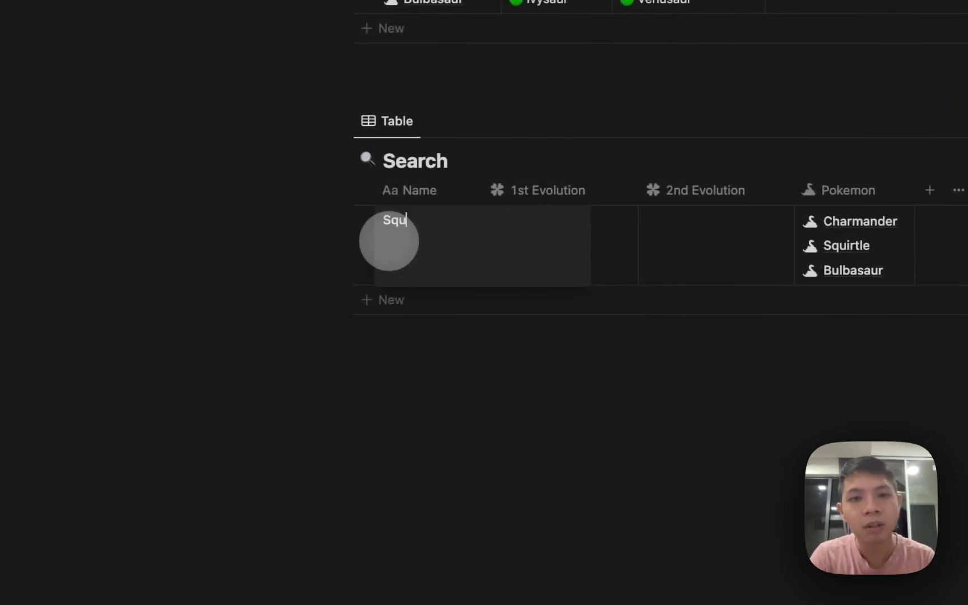
{"action": "type", "text": "irtle"}
{"action": "key", "text": "Escape"}
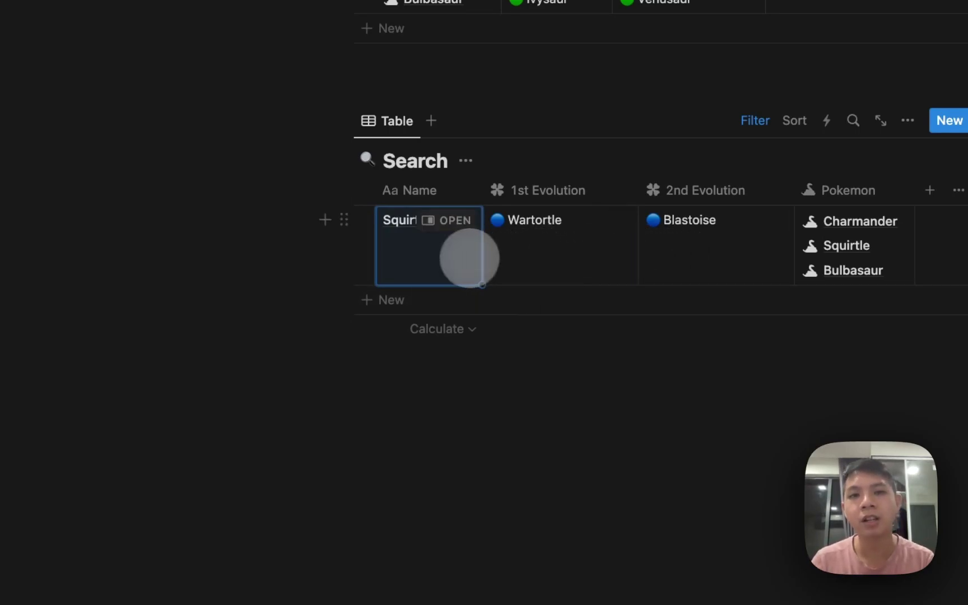
{"action": "left_click", "coordinate": [451, 261]}
{"action": "type", "text": "Bulba"}
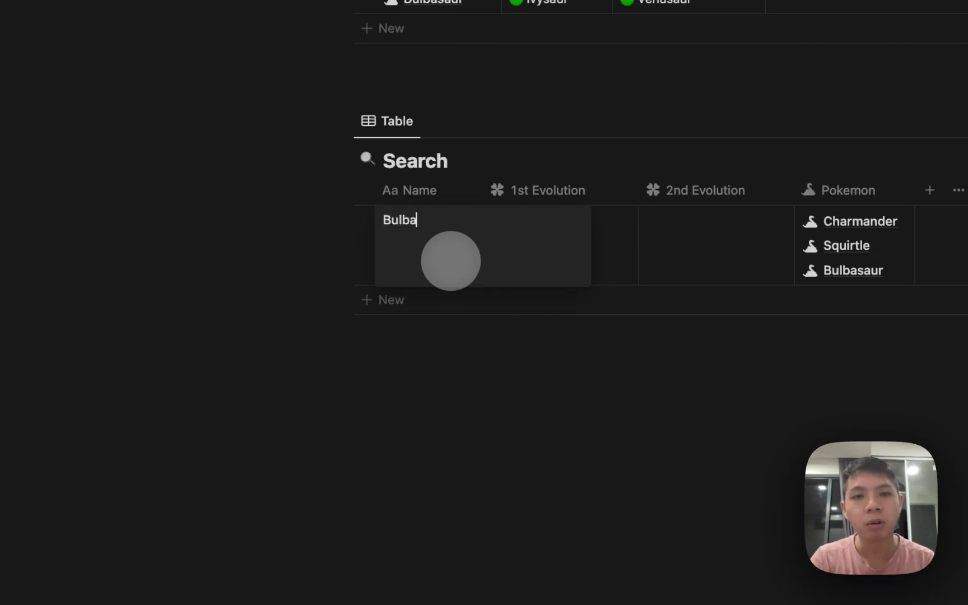
{"action": "type", "text": "saur"}
{"action": "key", "text": "Return"}
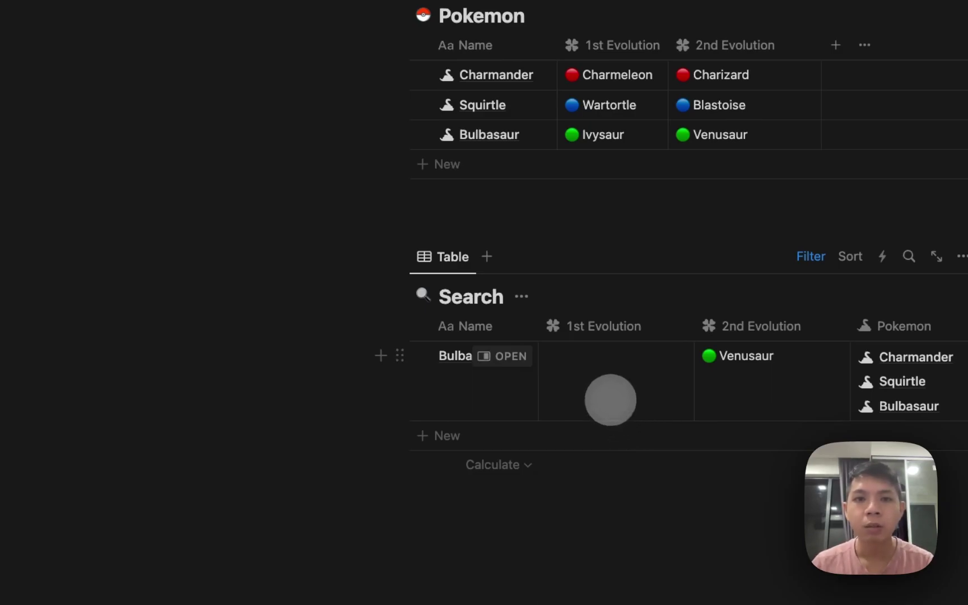
Step: Start the 1st Evolution cell's formula with find(
{"action": "left_click", "coordinate": [609, 397]}
{"action": "type", "text": "find"}
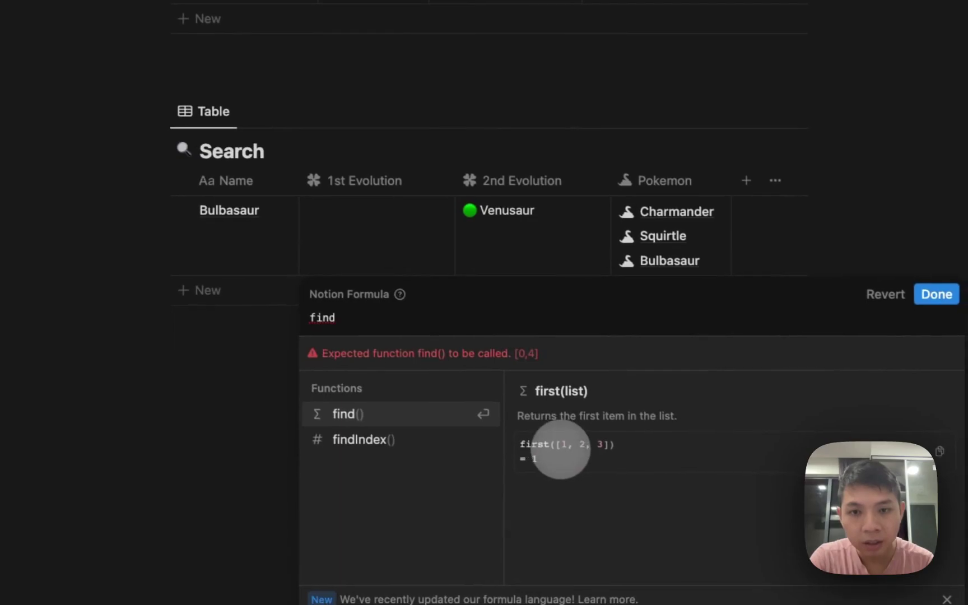
{"action": "type", "text": "("}
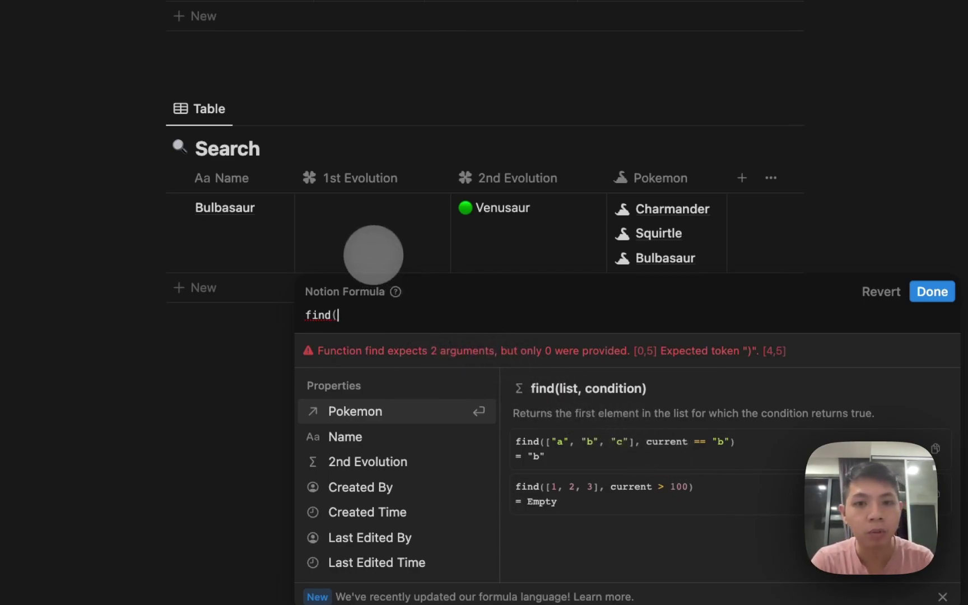
Step: Build the formula find(Pokemon, current == "Bulbasaur") using the Pokemon property suggestion
{"action": "key", "text": "BackSpace"}
{"action": "type", "text": "("}
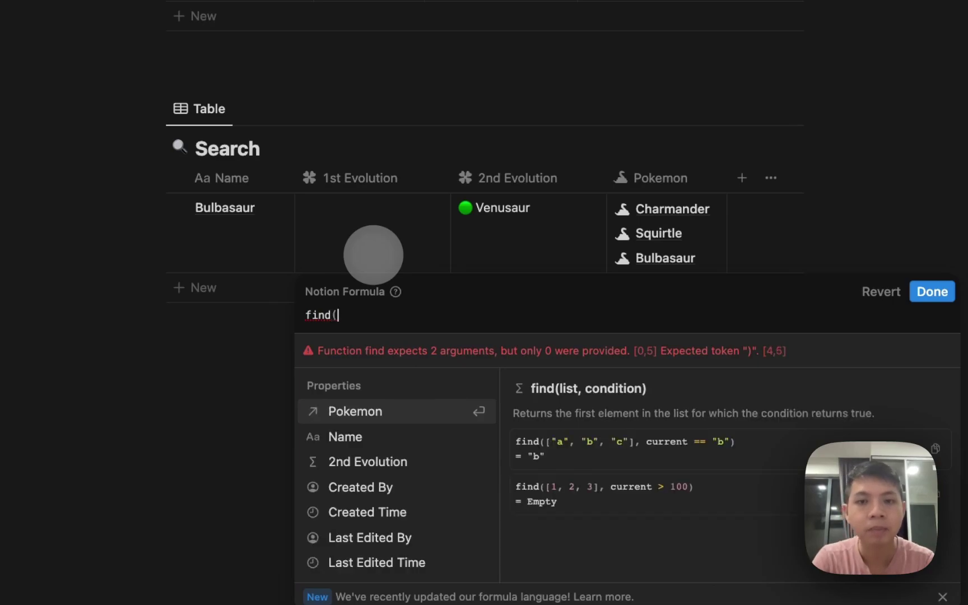
{"action": "type", "text": "\""}
{"action": "key", "text": "BackSpace"}
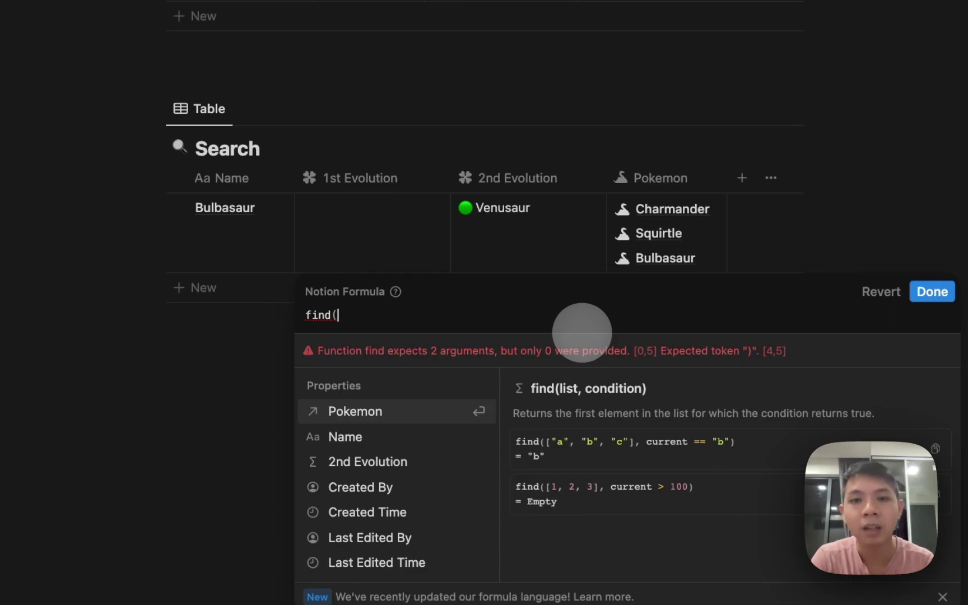
{"action": "left_click", "coordinate": [380, 411]}
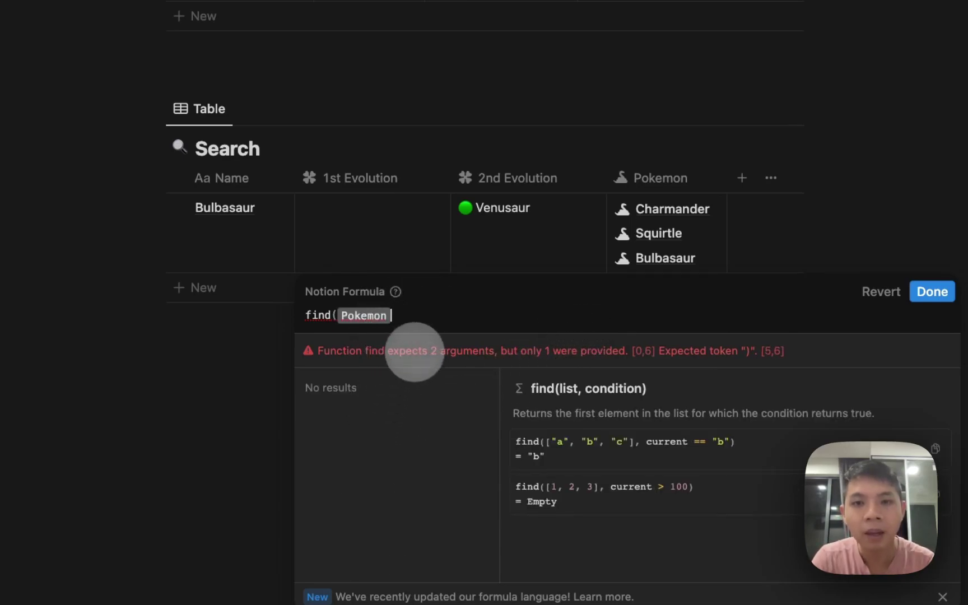
{"action": "type", "text": ", curre"}
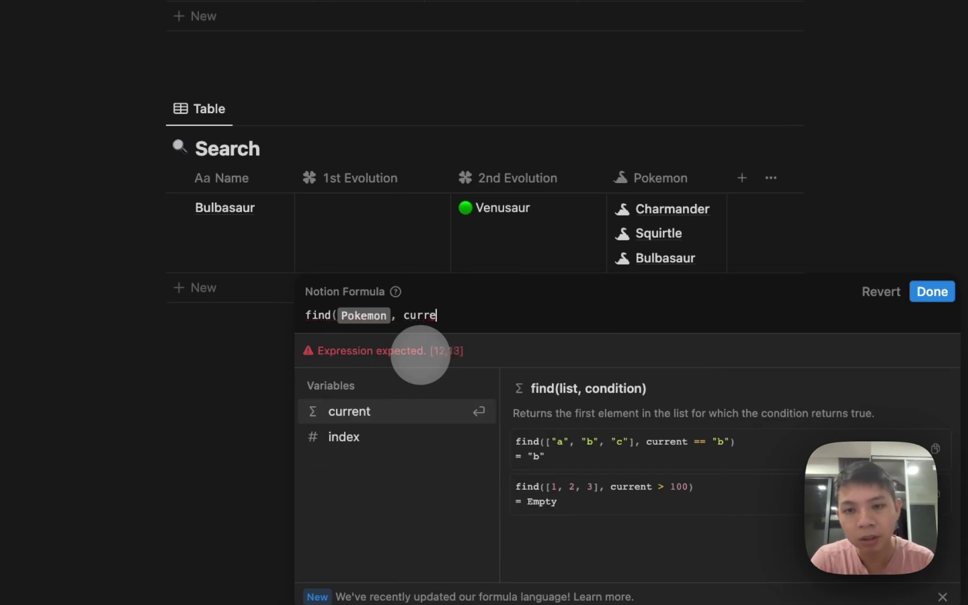
{"action": "type", "text": "nt =="}
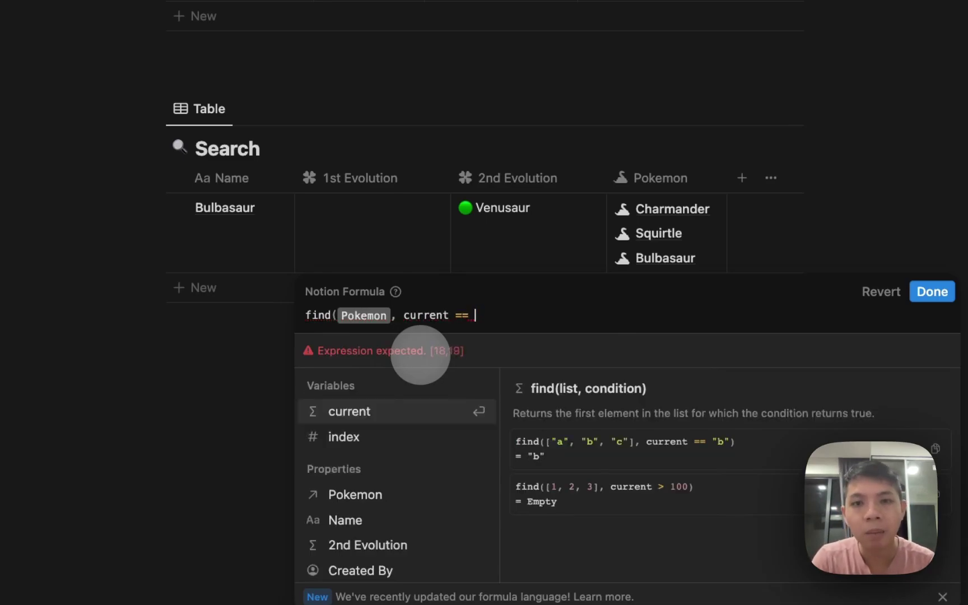
{"action": "type", "text": "\""}
{"action": "key", "text": "BackSpace"}
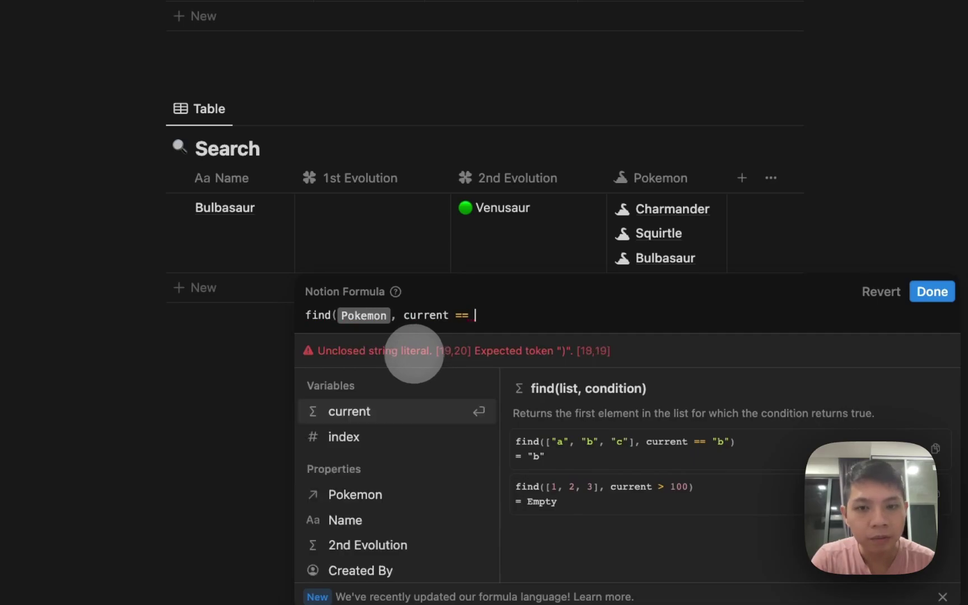
{"action": "type", "text": "\"Bulbasaur"}
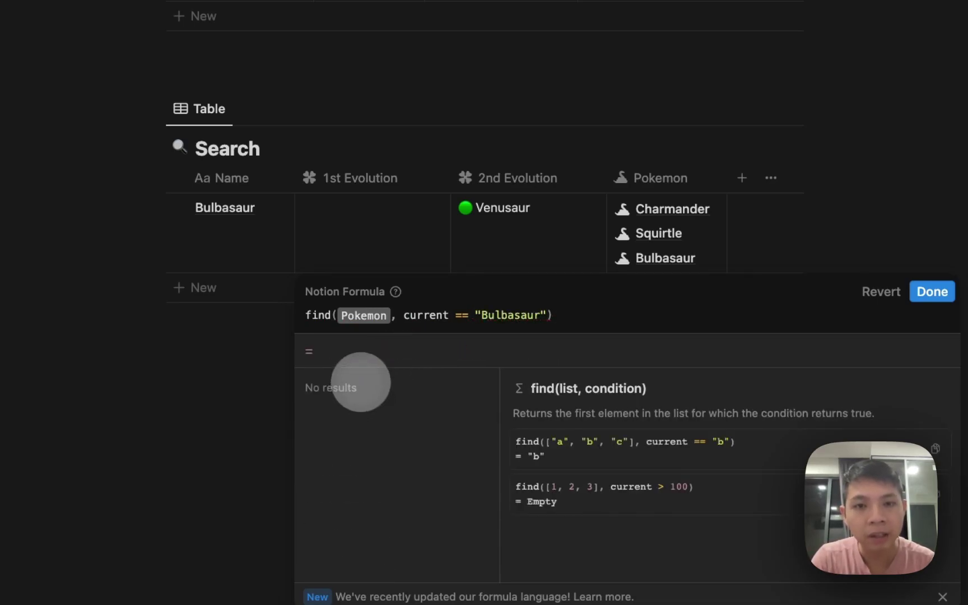
Step: Reopen the 1st Evolution formula and replace its contents with the Pokemon relation
{"action": "left_click", "coordinate": [371, 131]}
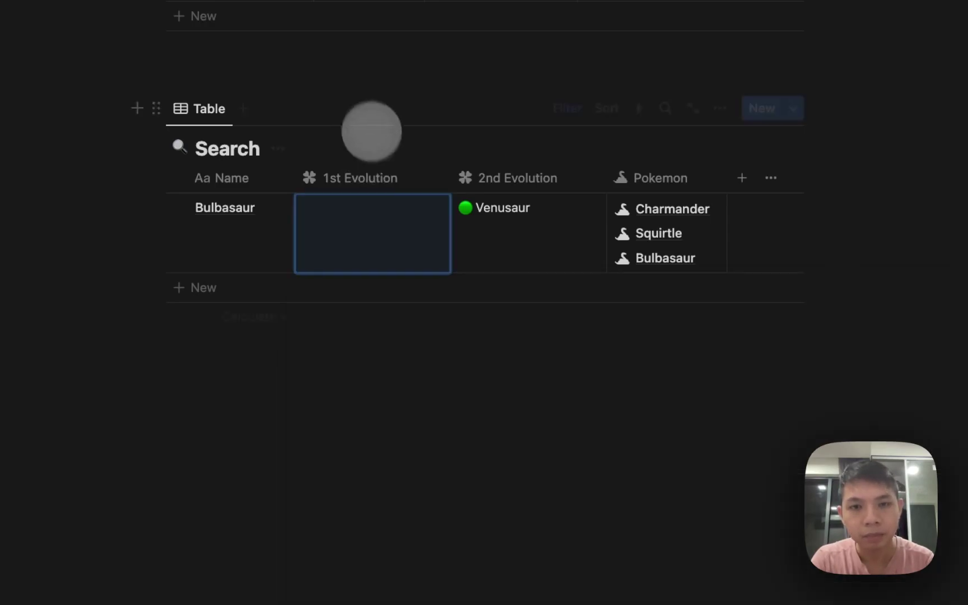
{"action": "left_click", "coordinate": [376, 256]}
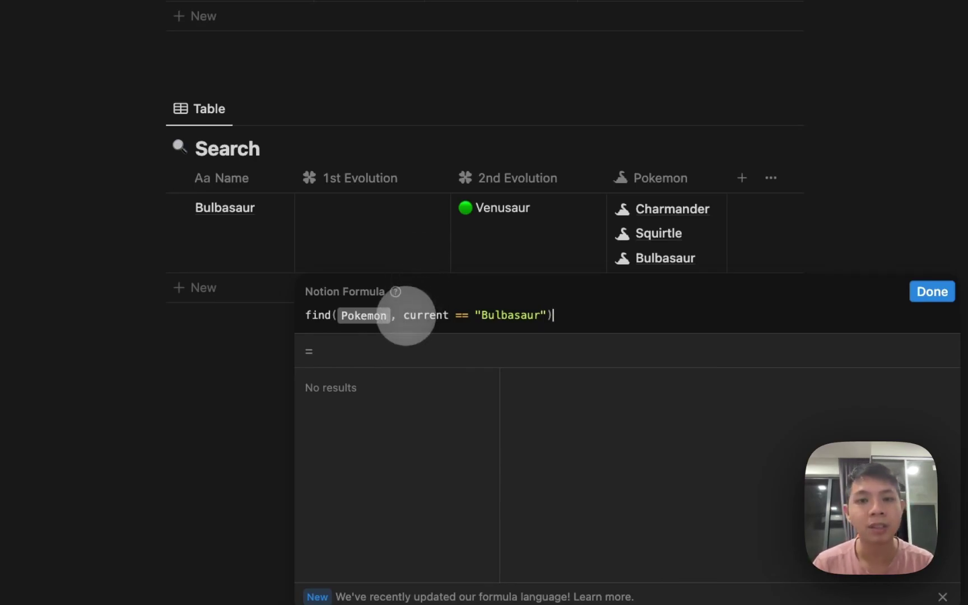
{"action": "left_click", "coordinate": [405, 315]}
{"action": "triple_click", "coordinate": [405, 316]}
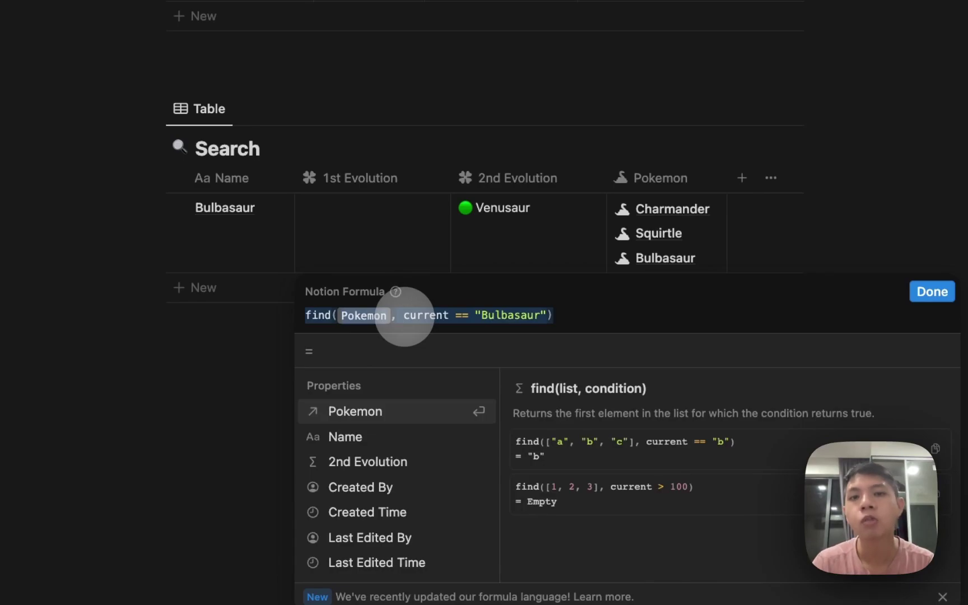
{"action": "type", "text": "Po"}
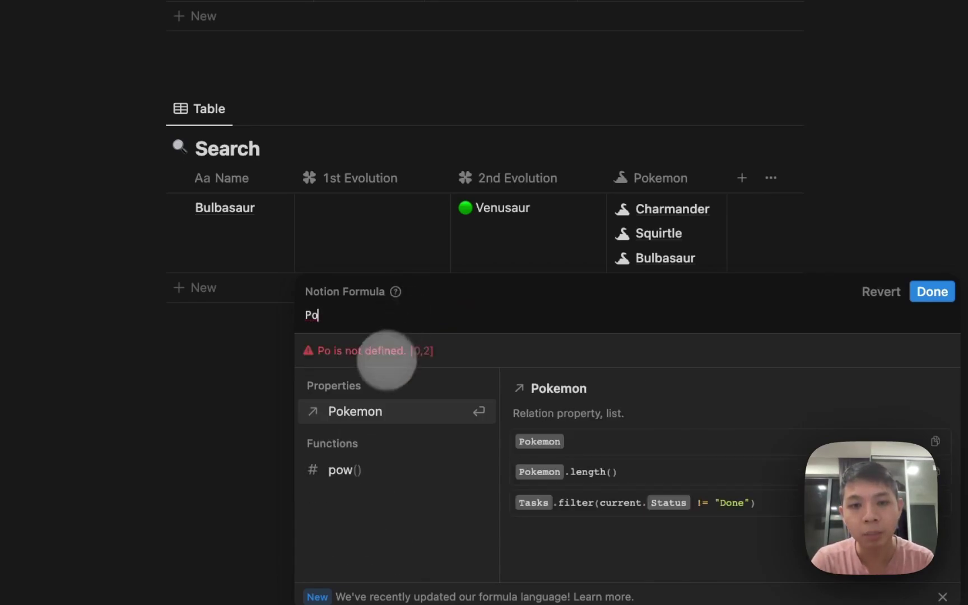
{"action": "key", "text": "Return"}
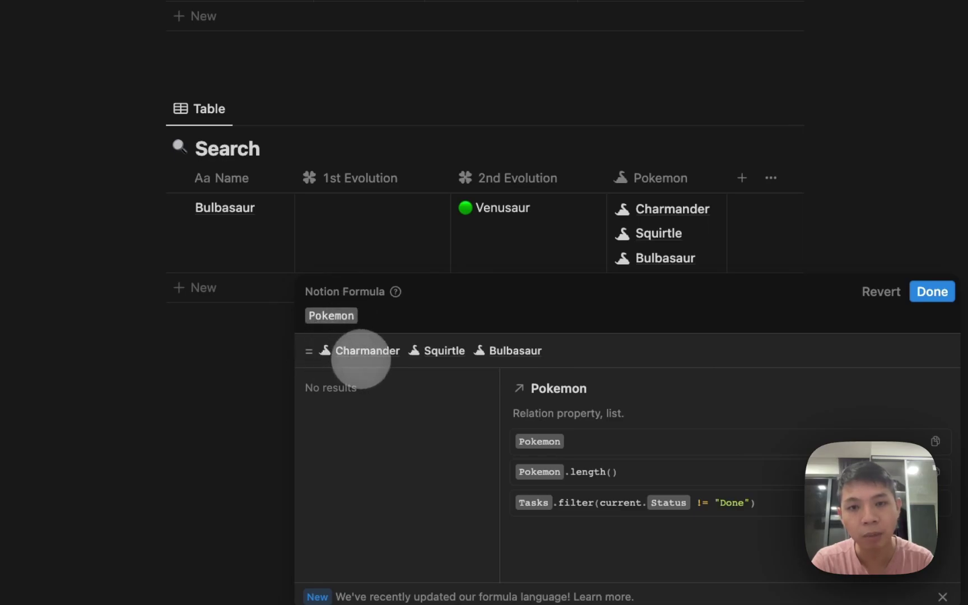
Step: Extend the formula to Pokemon.find(current. to begin the lookup condition
{"action": "type", "text": "."}
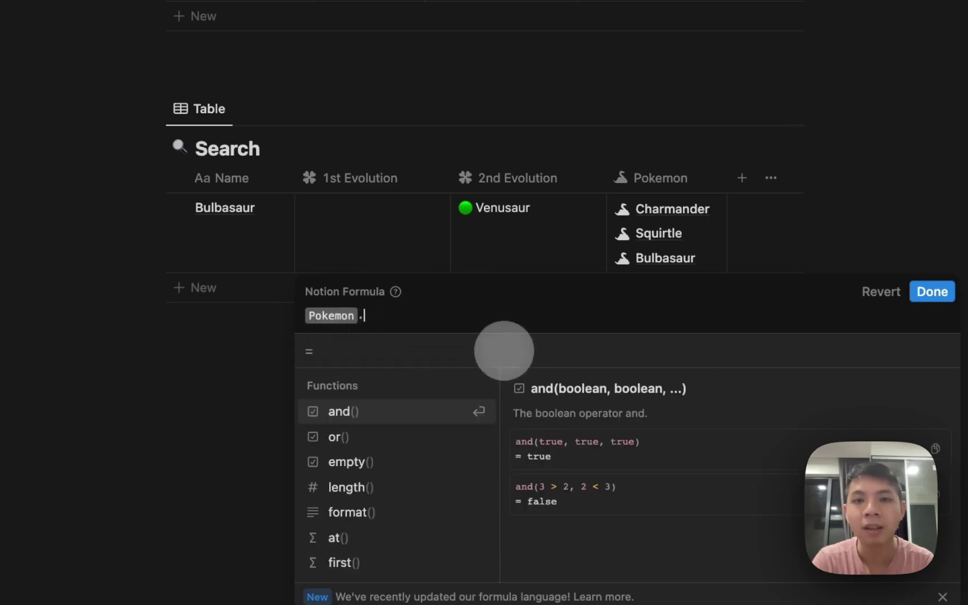
{"action": "type", "text": "find("}
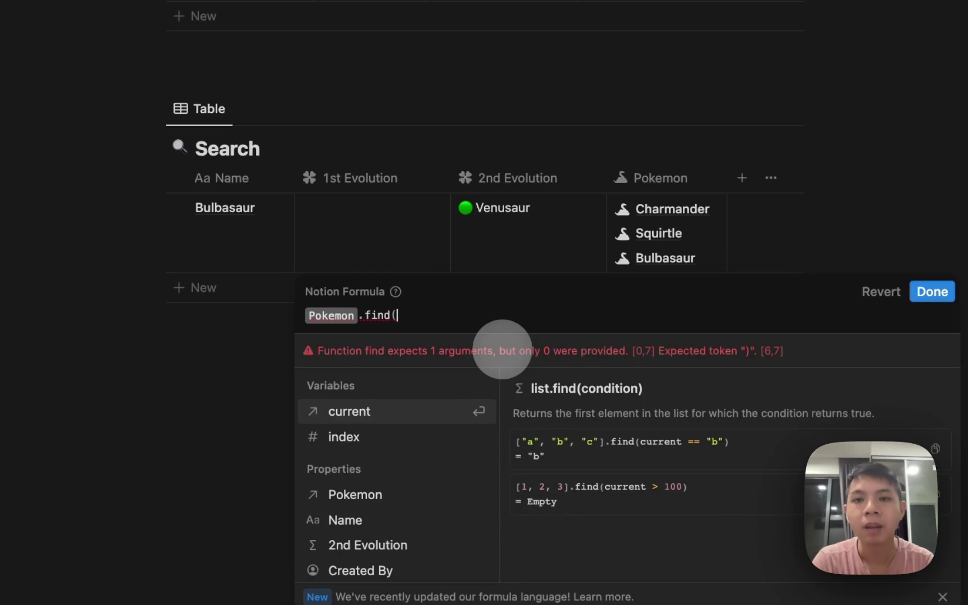
{"action": "key", "text": "Down"}
{"action": "key", "text": "Up"}
{"action": "type", "text": "cu"}
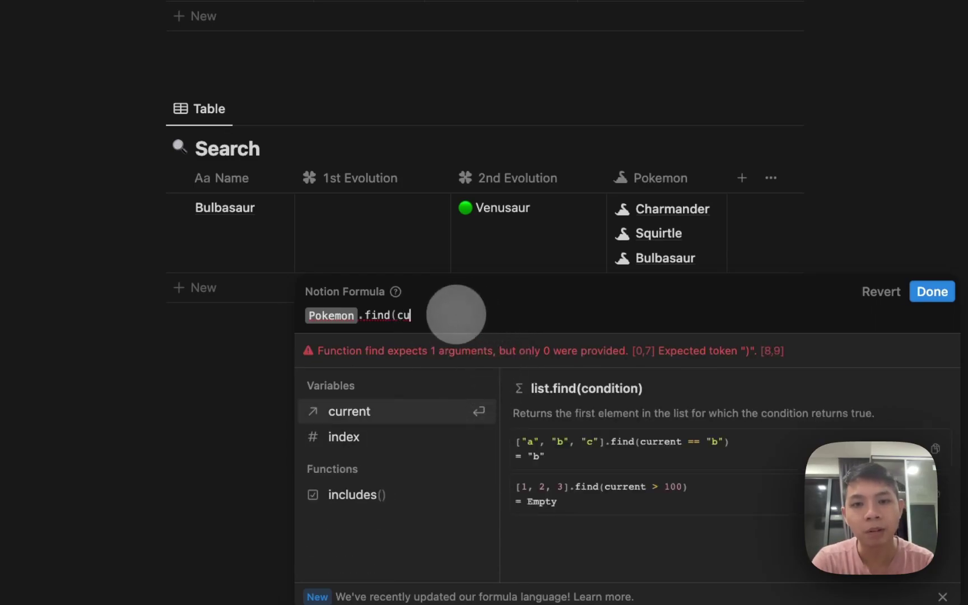
{"action": "type", "text": "rrent"}
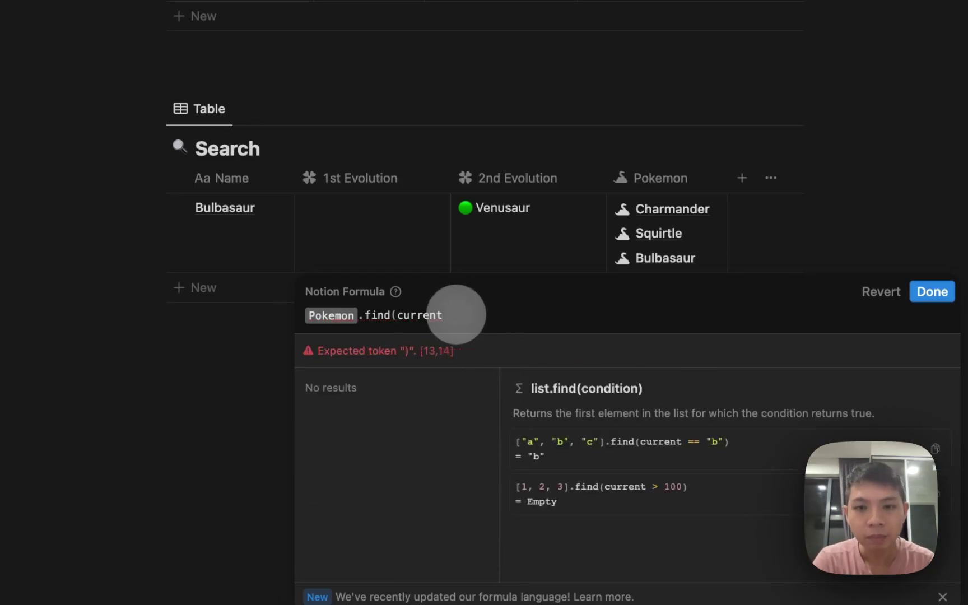
{"action": "key", "text": "BackSpace"}
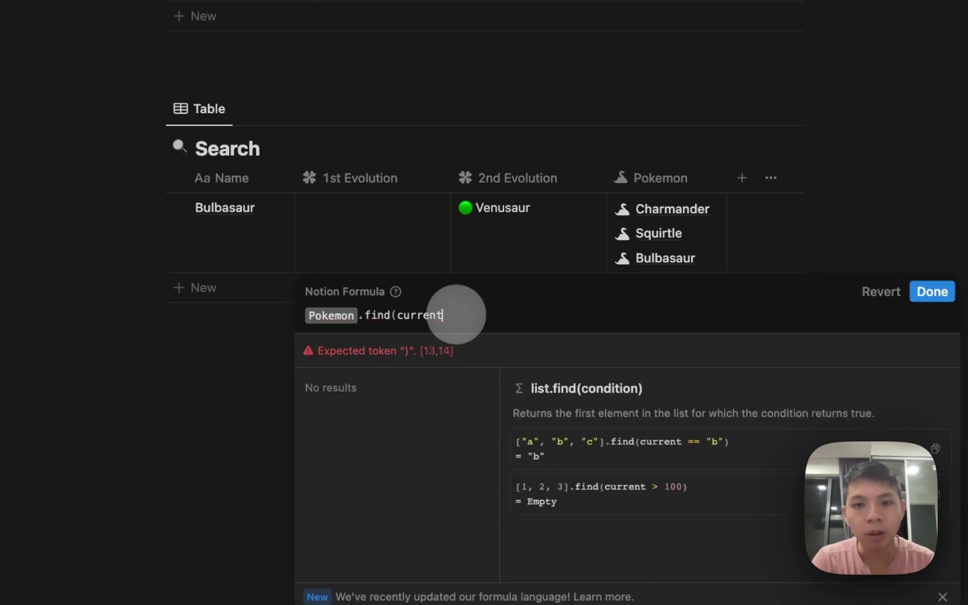
{"action": "type", "text": "."}
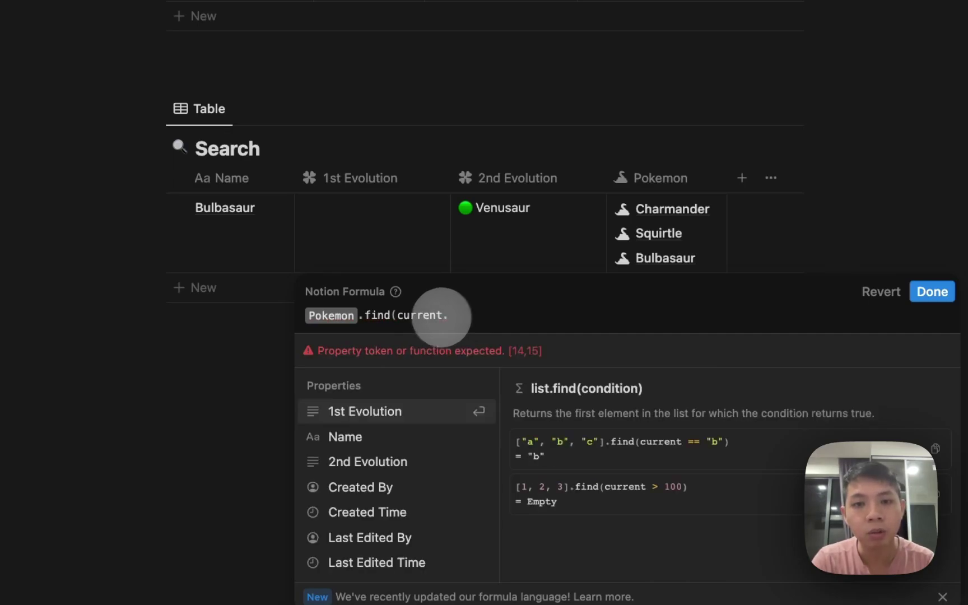
Step: Complete the condition current.Name == Name and apply, so the cell shows Bulbasaur
{"action": "left_click", "coordinate": [374, 439]}
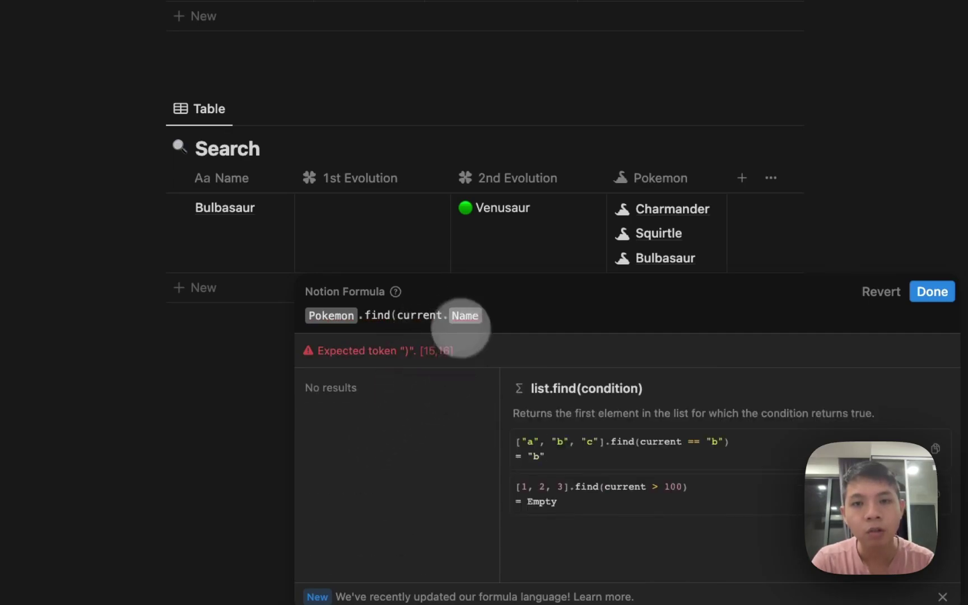
{"action": "type", "text": "=="}
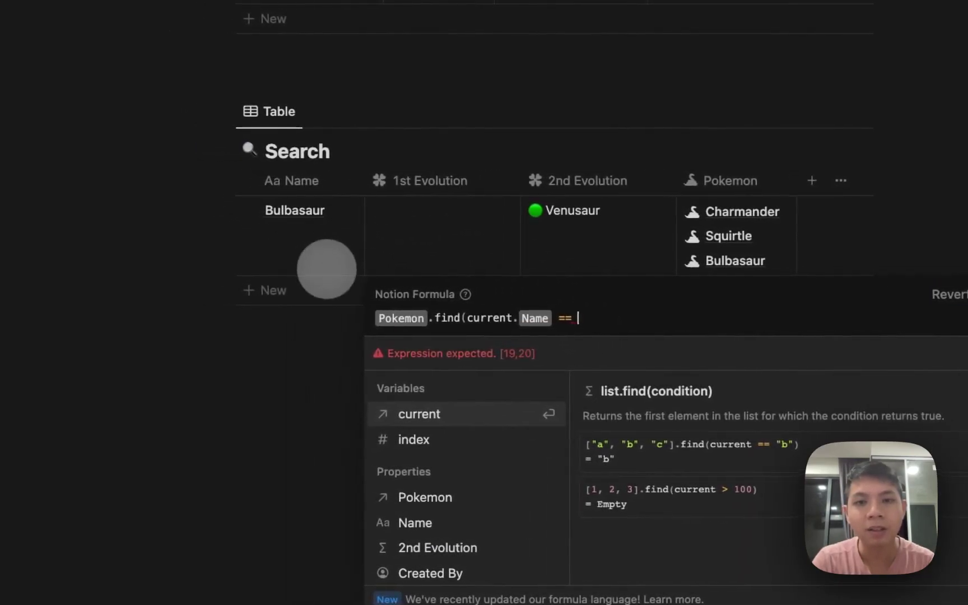
{"action": "scroll", "coordinate": [471, 482], "scroll_direction": "down", "scroll_amount": 2}
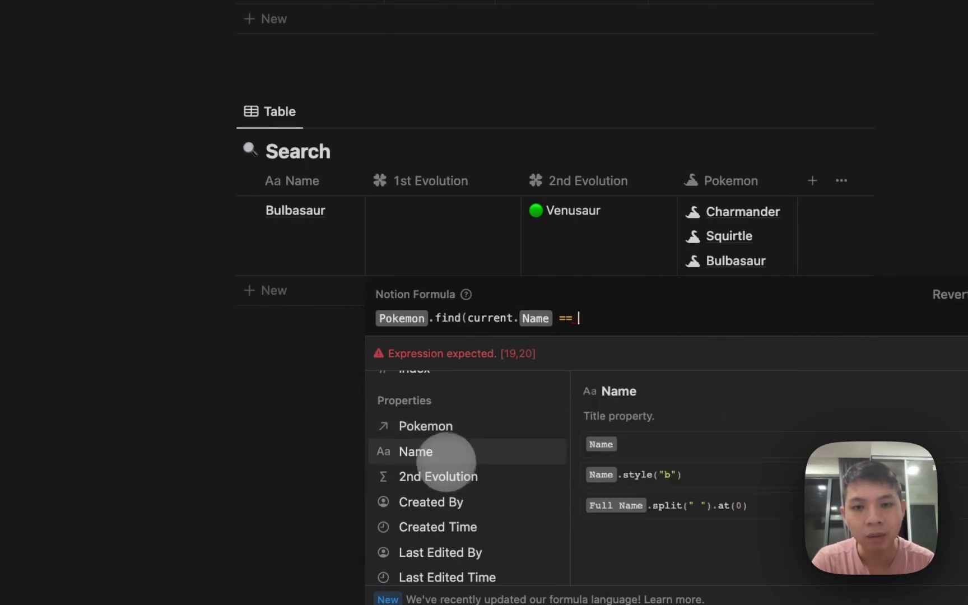
{"action": "left_click", "coordinate": [443, 451]}
{"action": "type", "text": ")"}
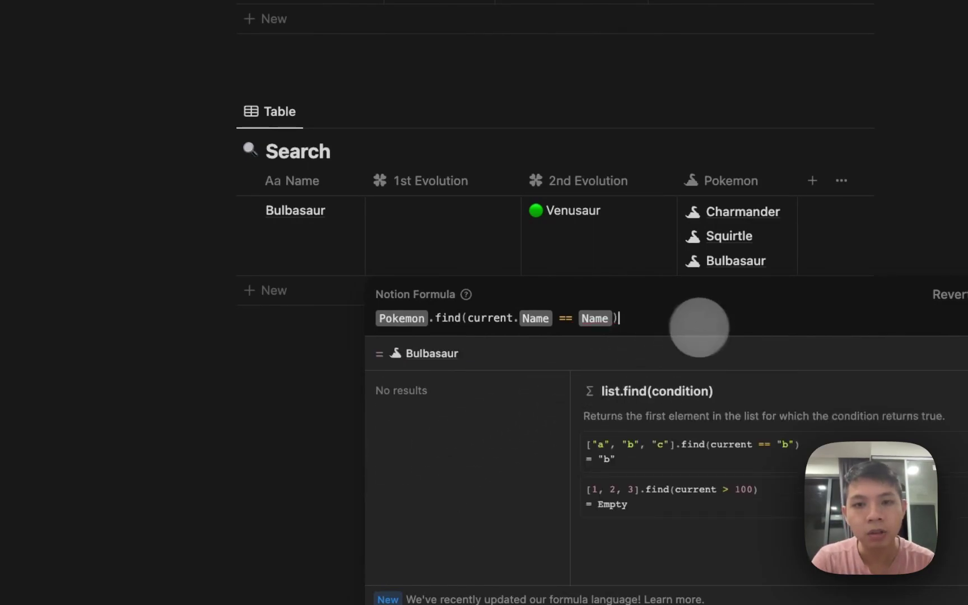
{"action": "left_click", "coordinate": [536, 223]}
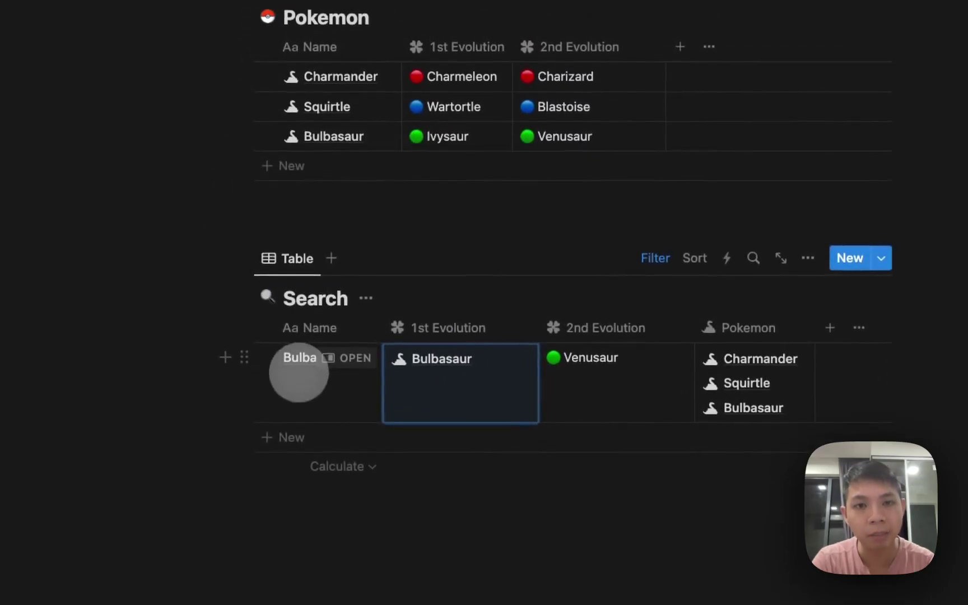
Step: Rename the Search row to Squirtle and reopen its 1st Evolution formula
{"action": "left_click", "coordinate": [291, 361]}
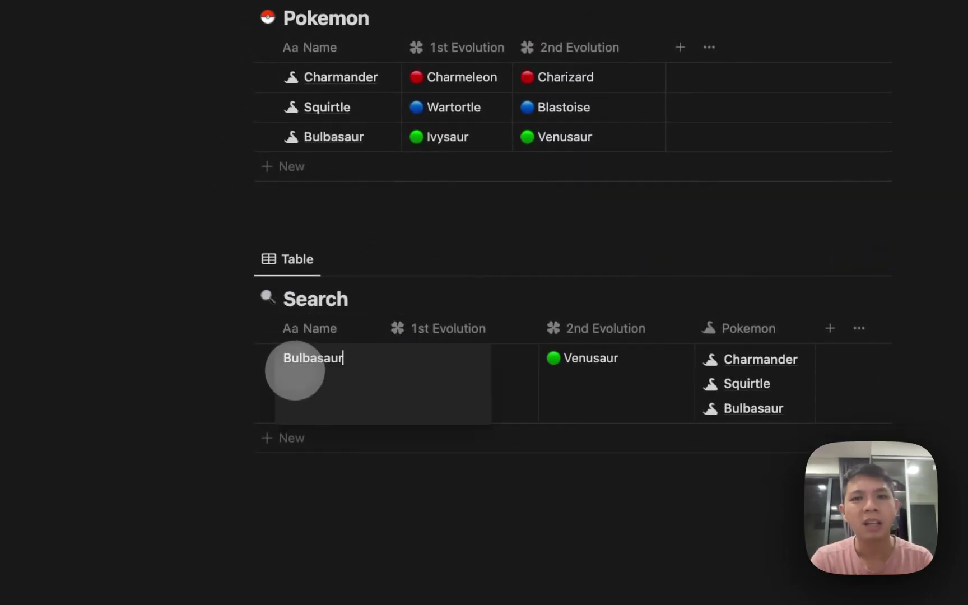
{"action": "type", "text": "Squirtle"}
{"action": "key", "text": "Escape"}
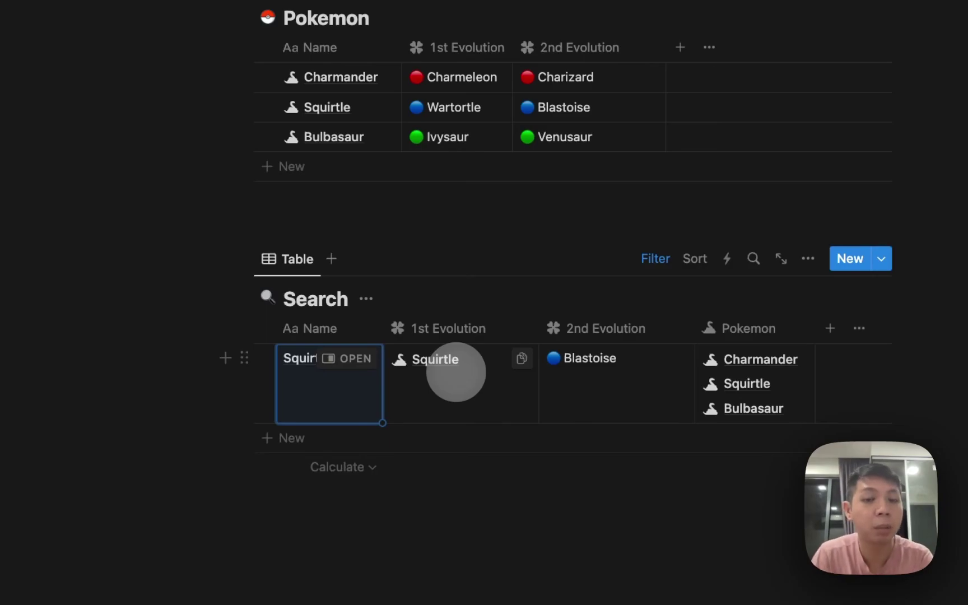
{"action": "left_click", "coordinate": [456, 372]}
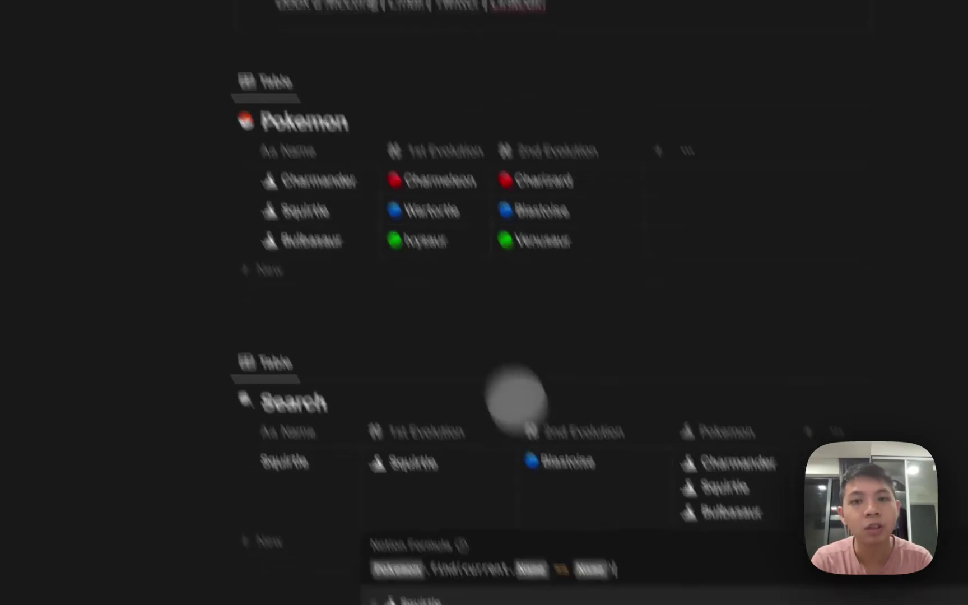
Step: Append .1st Evolution to the formula so the Squirtle row shows Wartortle
{"action": "type", "text": "."}
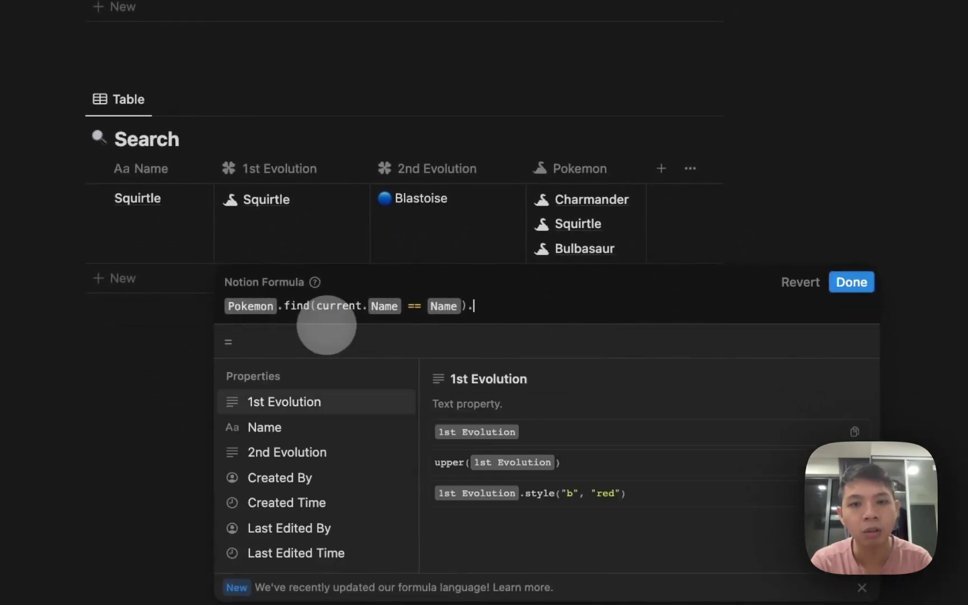
{"action": "left_click", "coordinate": [345, 402]}
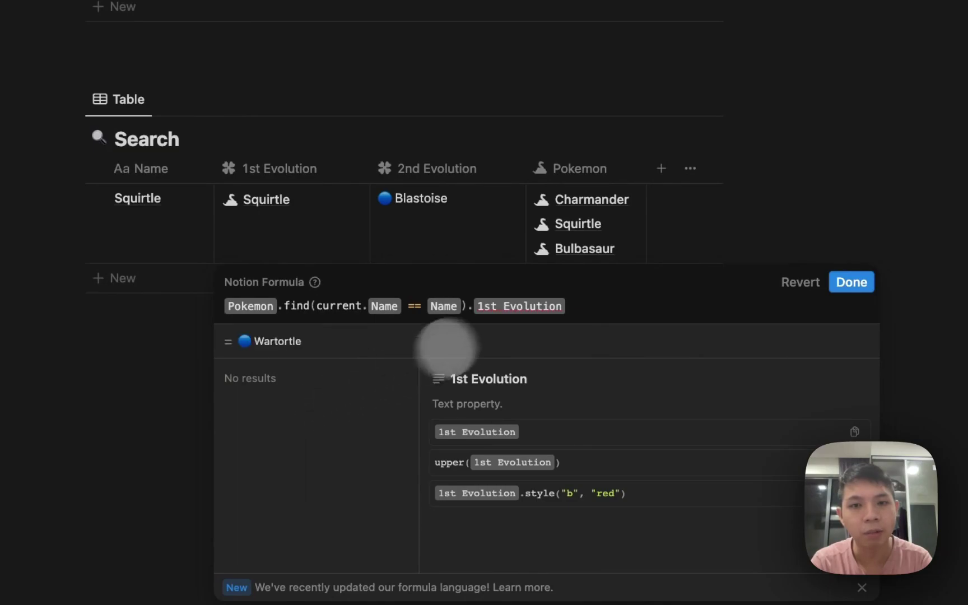
{"action": "key", "text": "Escape"}
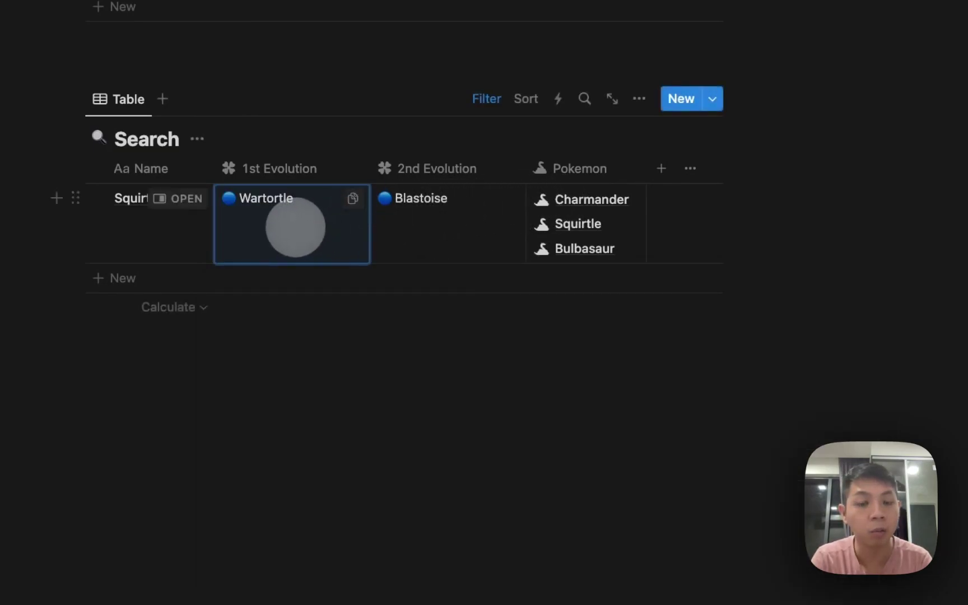
{"action": "left_click", "coordinate": [294, 225]}
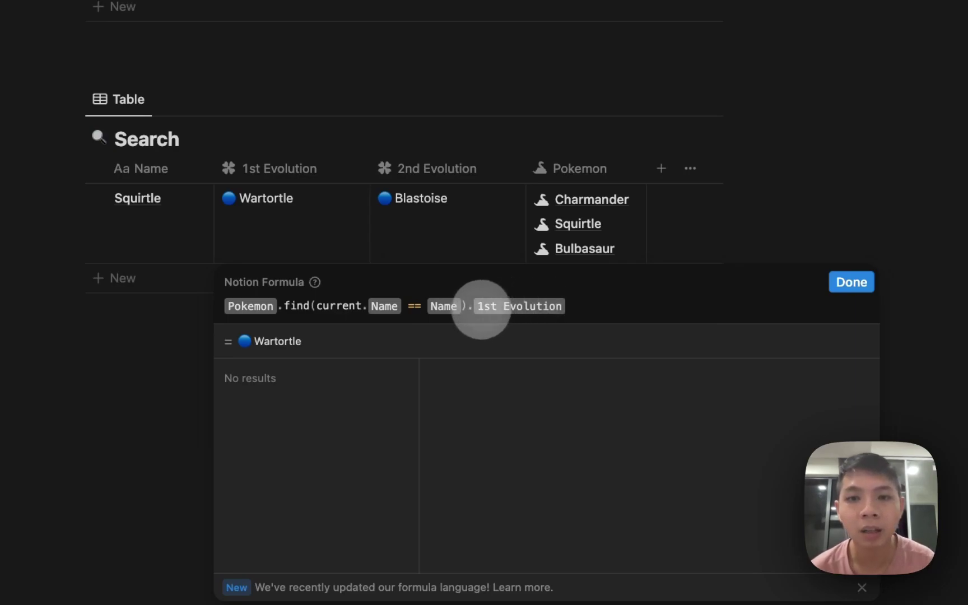
{"action": "left_click", "coordinate": [474, 307]}
{"action": "left_click", "coordinate": [584, 307]}
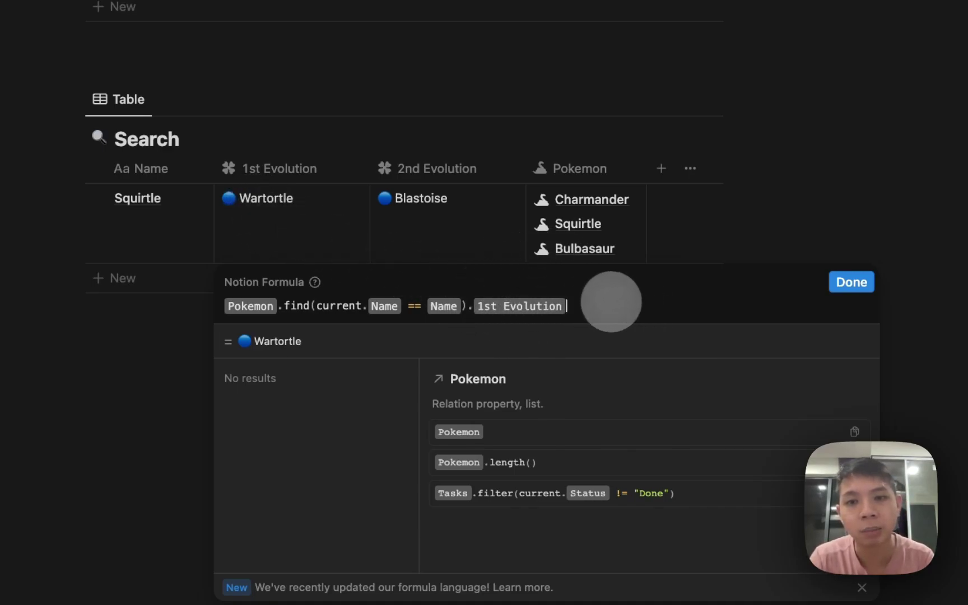
Step: Append .style("blue") to the formula, correcting the mistyped "unicode" argument, so Wartortle turns blue
{"action": "type", "text": ".s"}
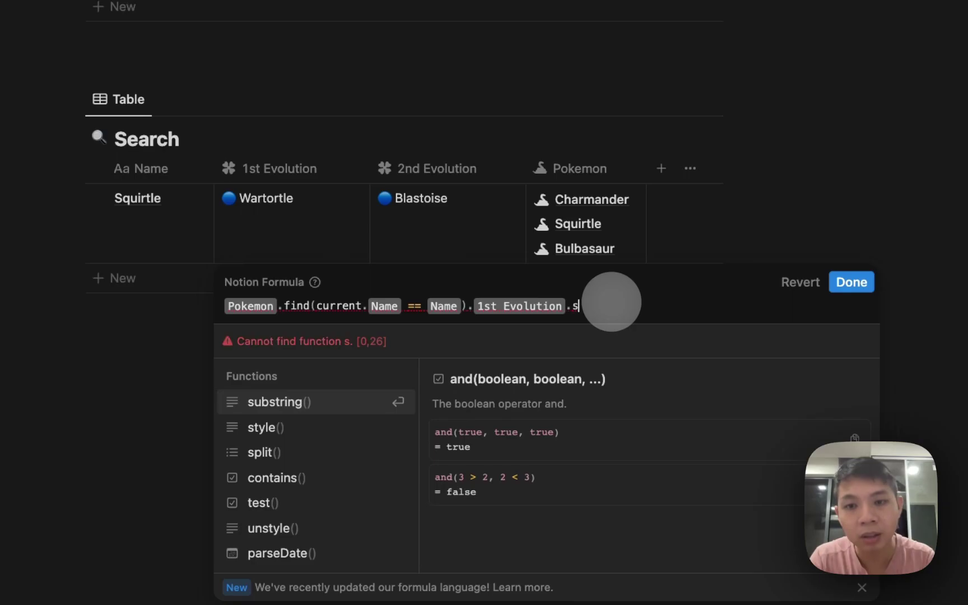
{"action": "type", "text": "tyle("}
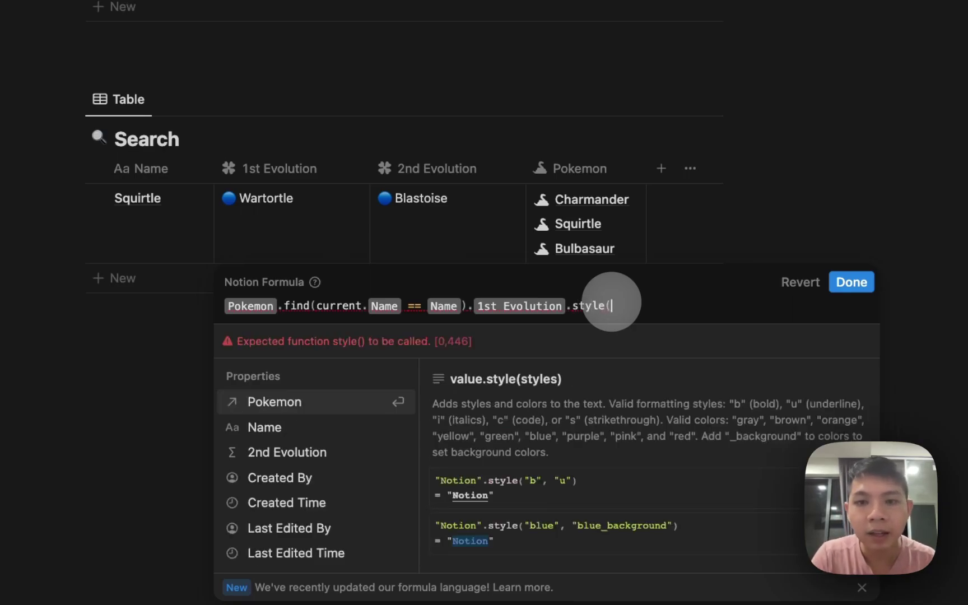
{"action": "type", "text": "\"unicode\")"}
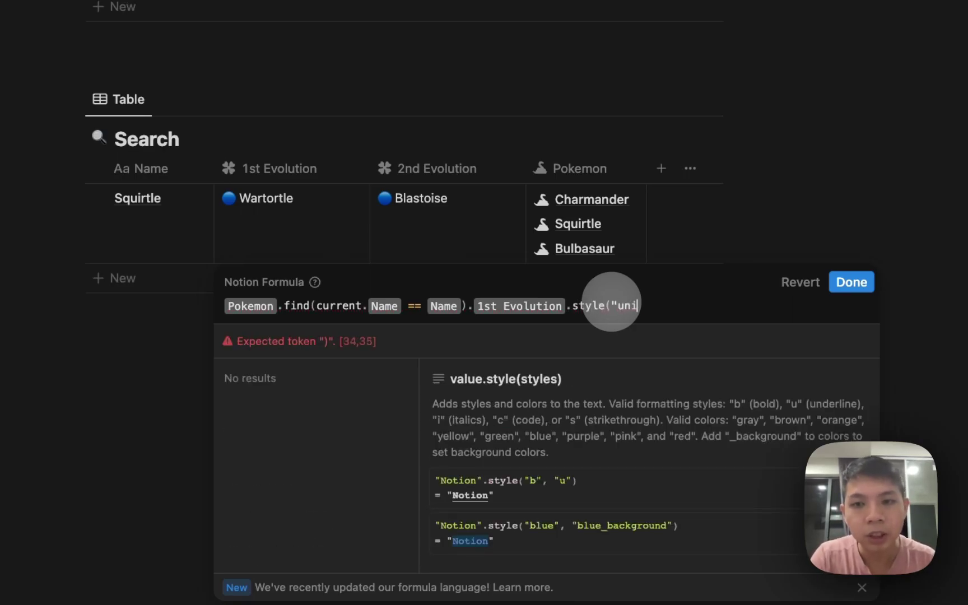
{"action": "left_click", "coordinate": [601, 251]}
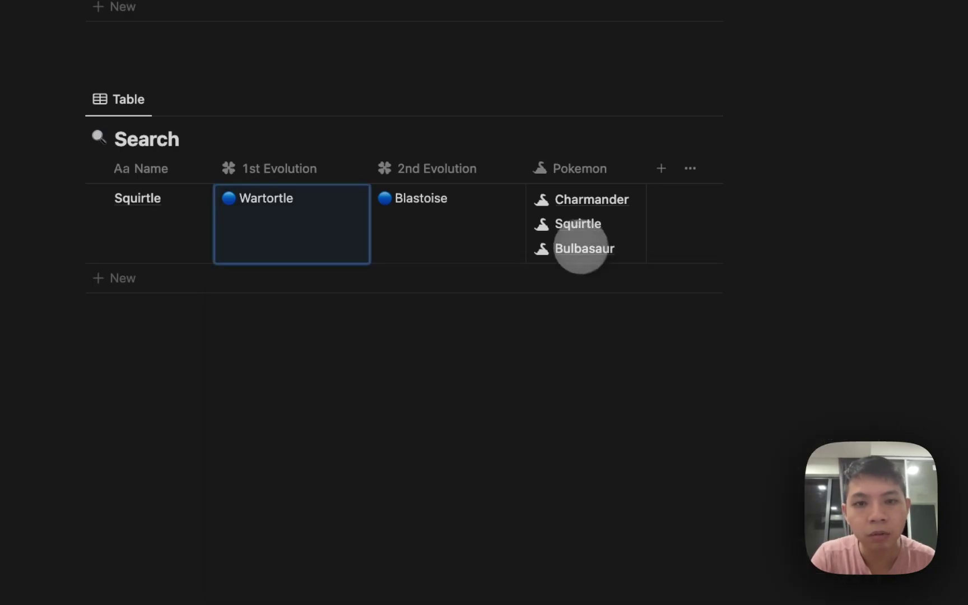
{"action": "left_click", "coordinate": [333, 224]}
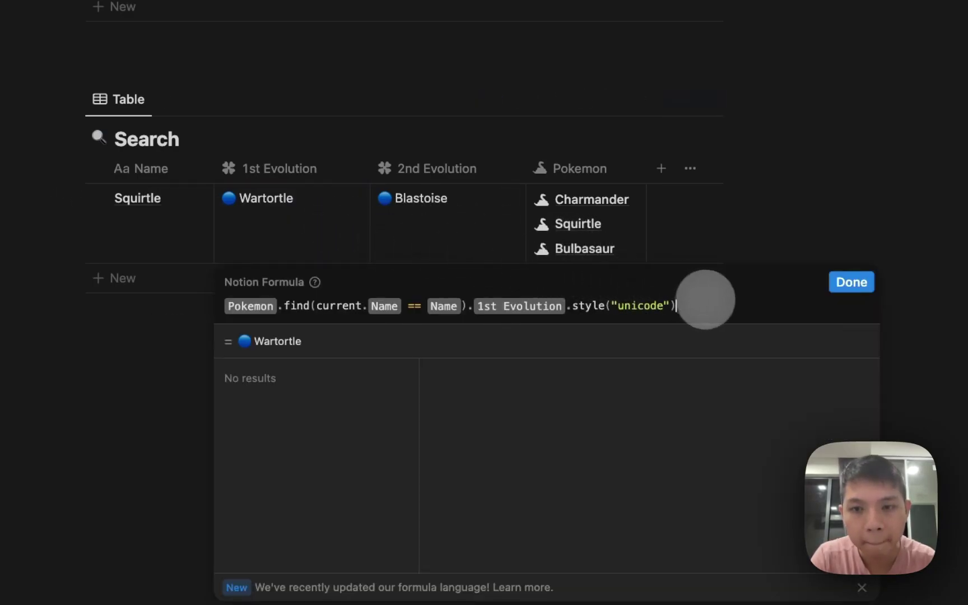
{"action": "left_click", "coordinate": [692, 302]}
{"action": "key", "text": "BackSpace"}
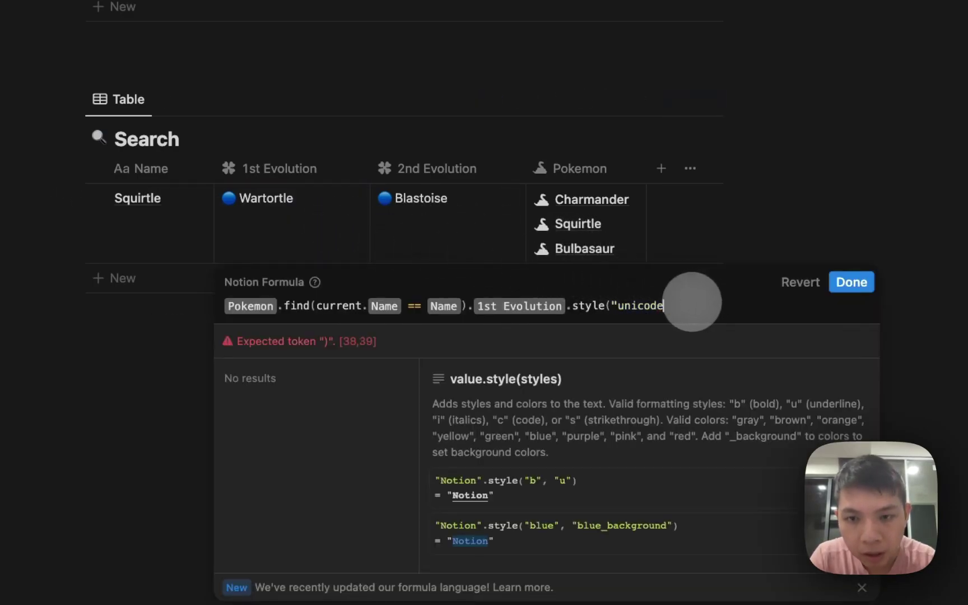
{"action": "key", "text": "BackSpace"}
{"action": "key", "text": "BackSpace"}
{"action": "key", "text": "BackSpace"}
{"action": "key", "text": "BackSpace"}
{"action": "key", "text": "BackSpace"}
{"action": "key", "text": "BackSpace"}
{"action": "key", "text": "BackSpace"}
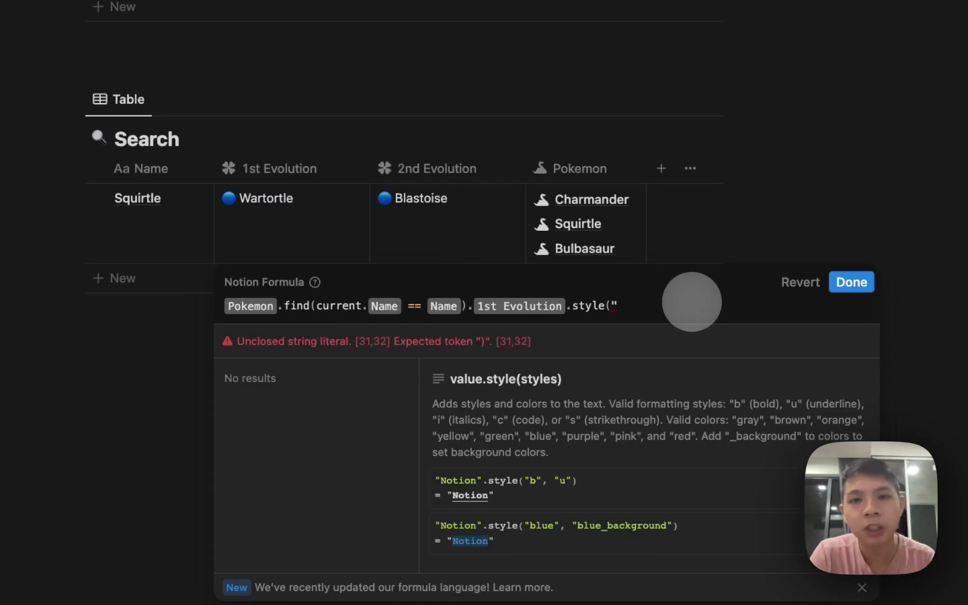
{"action": "type", "text": "blue\")"}
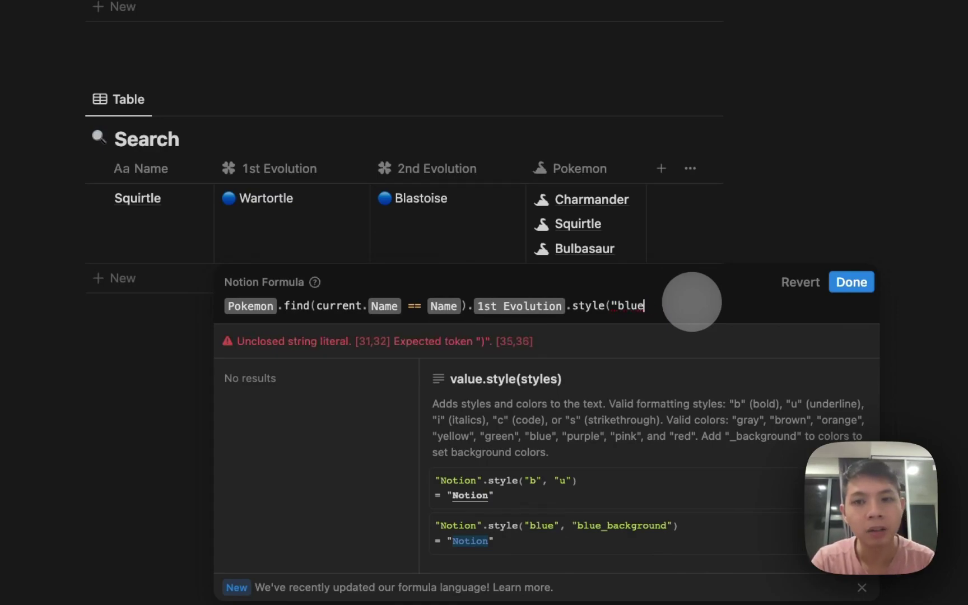
{"action": "left_click", "coordinate": [552, 264]}
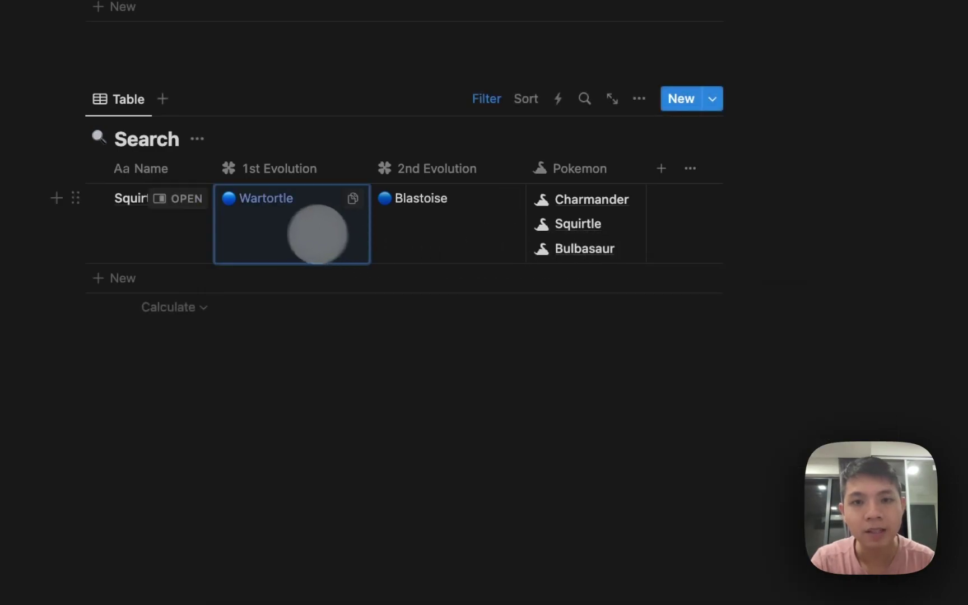
{"action": "left_click", "coordinate": [278, 219]}
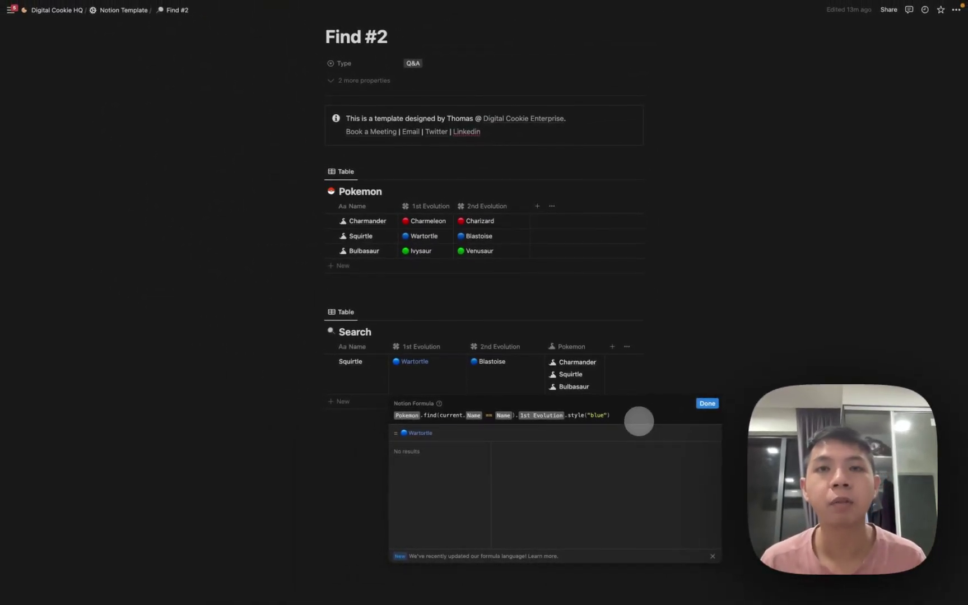
Step: Dismiss the formula editor by clicking empty page space below the table
{"action": "left_click", "coordinate": [341, 491]}
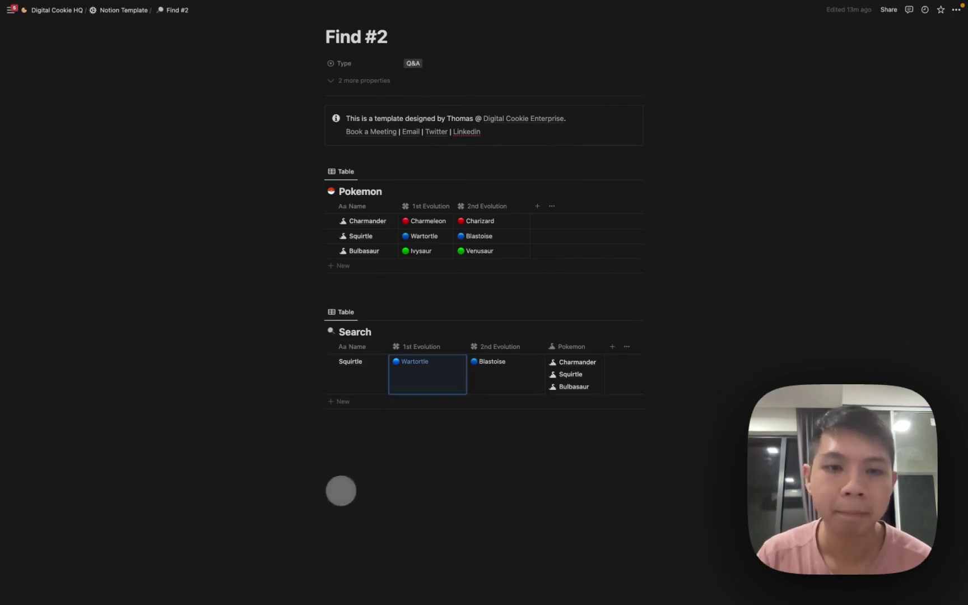